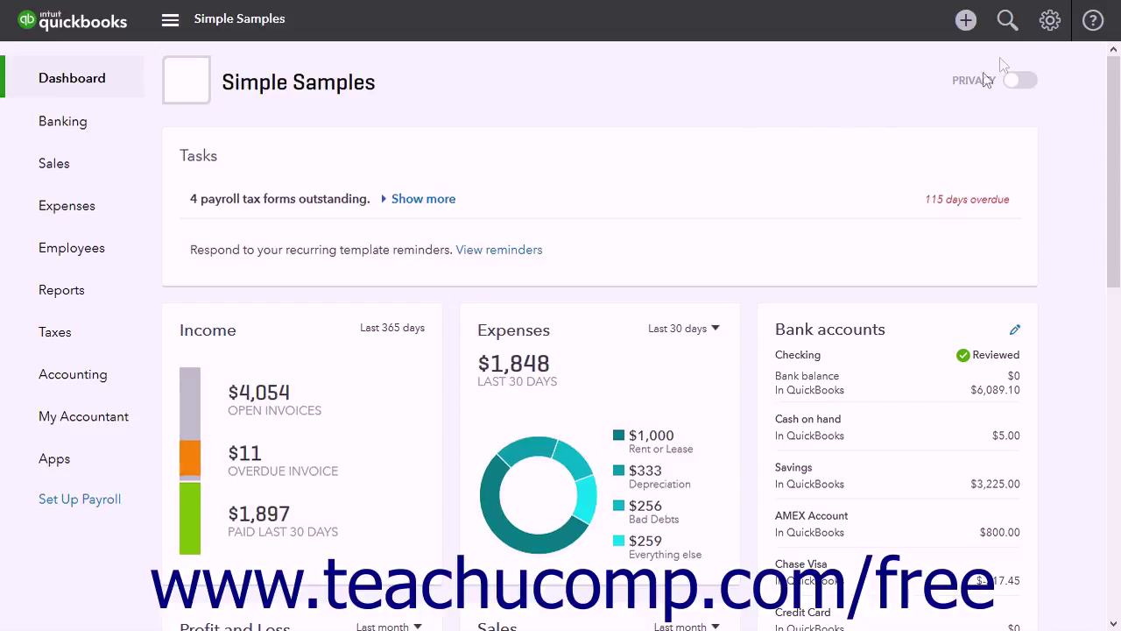
Check the fiscal year in Advanced account settings, then go to the Budgeting page.
left_click(1047, 20)
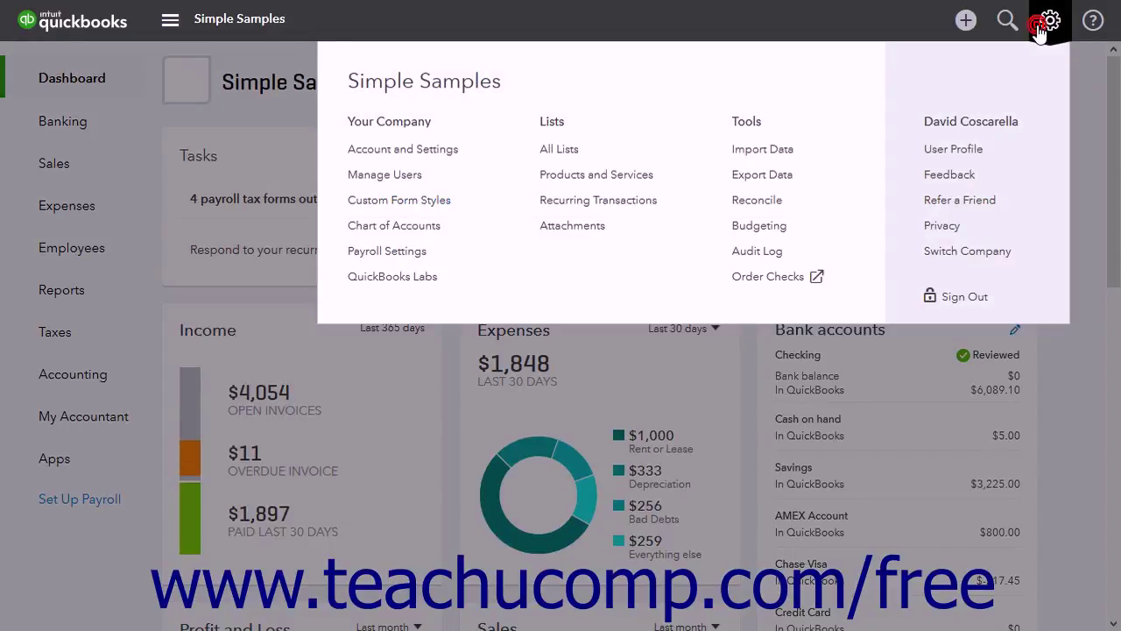
left_click(449, 161)
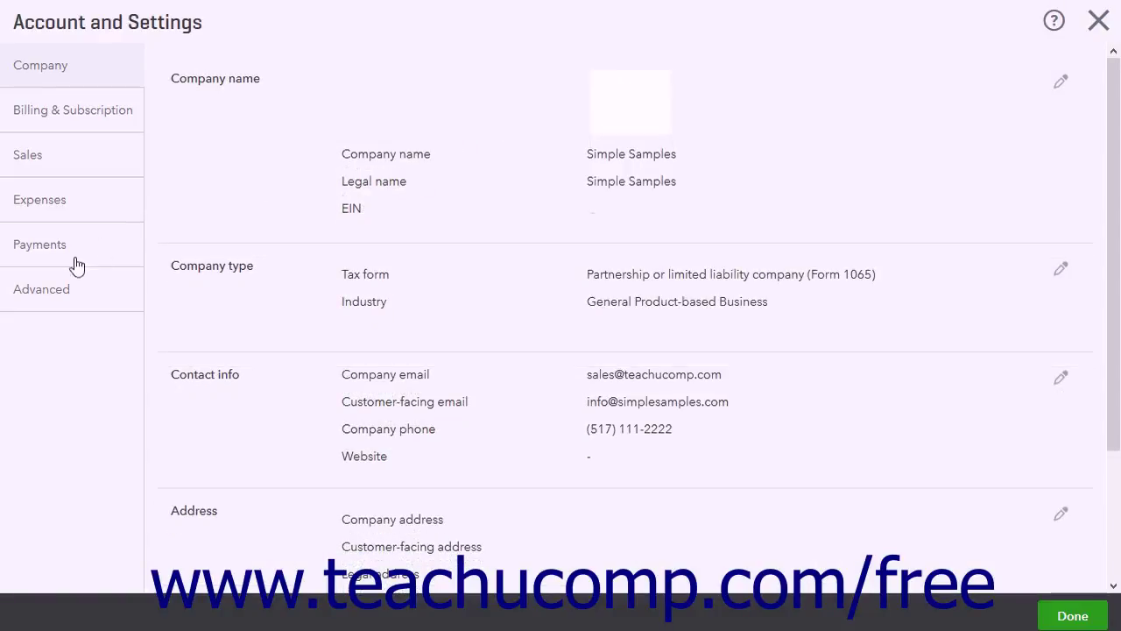
left_click(70, 292)
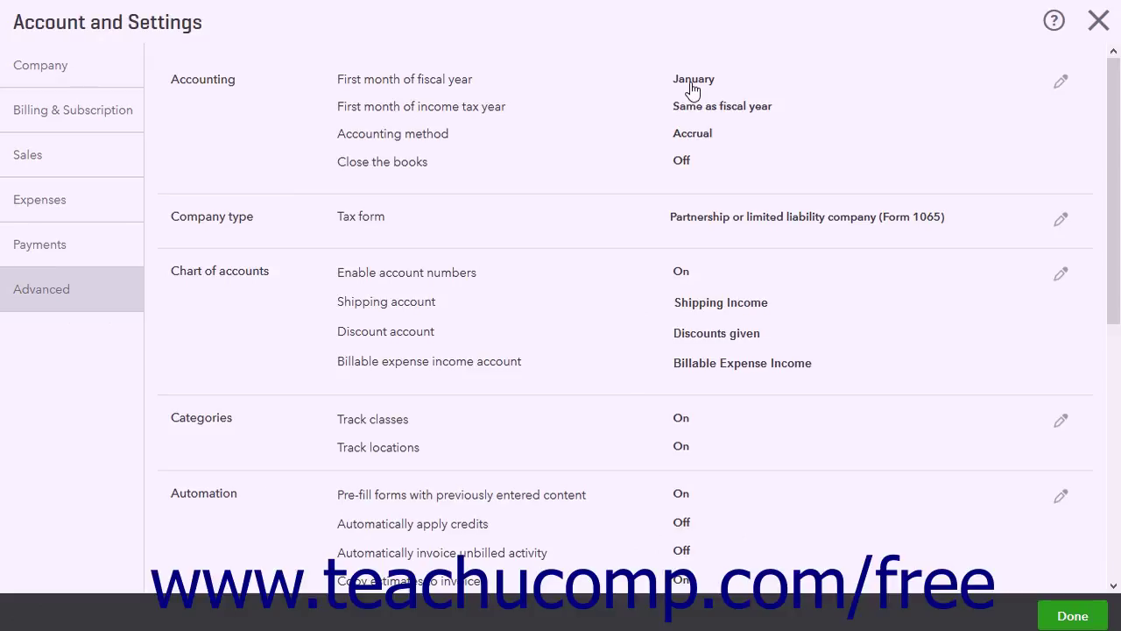
left_click(1095, 23)
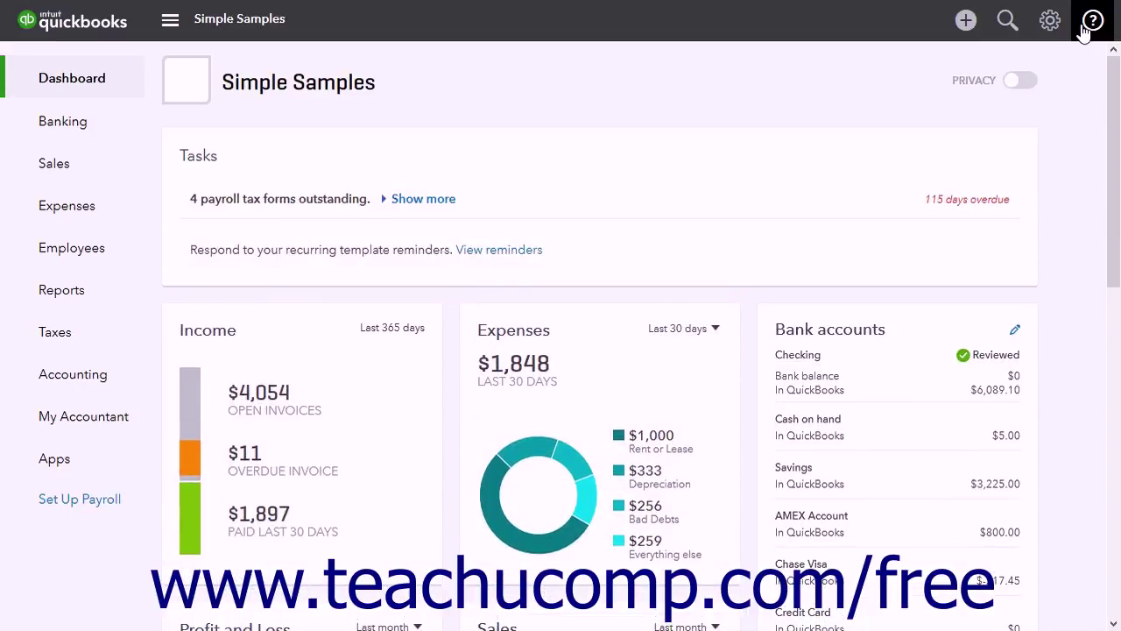
left_click(1050, 25)
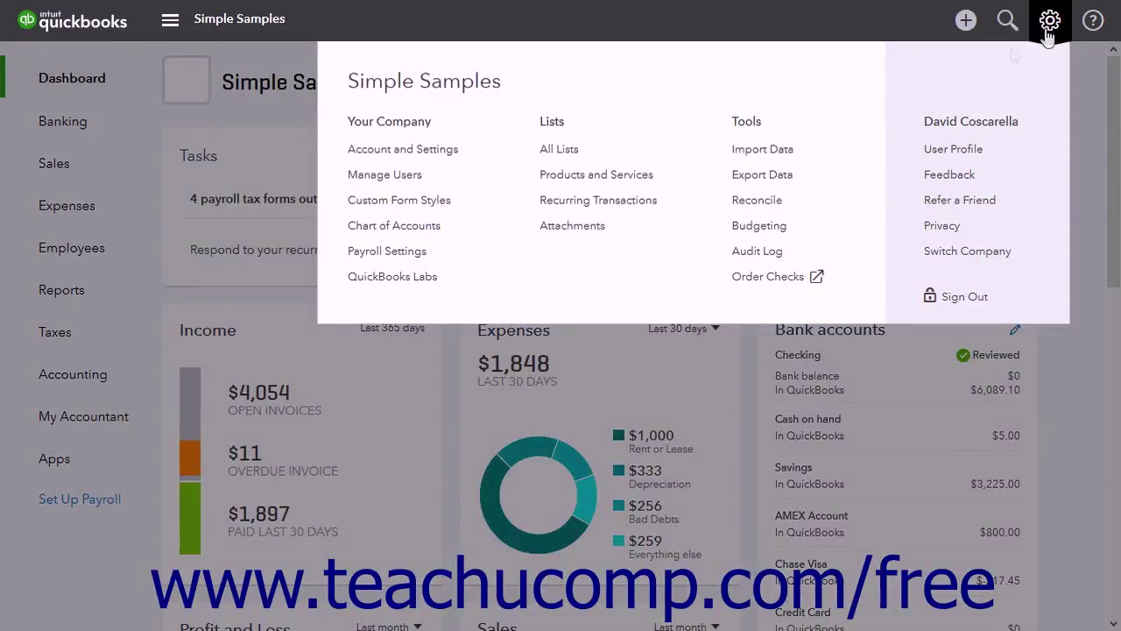
left_click(758, 226)
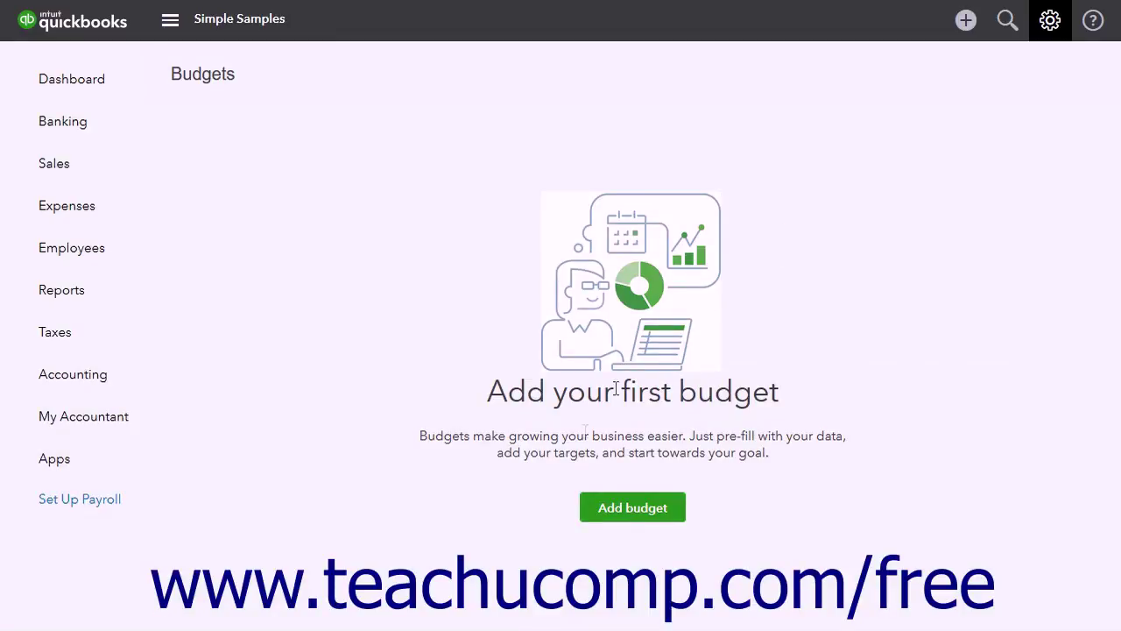
Add a budget named 'Budget for FY2018' for FY2018, Monthly interval, pre-fill set to No.
left_click(604, 510)
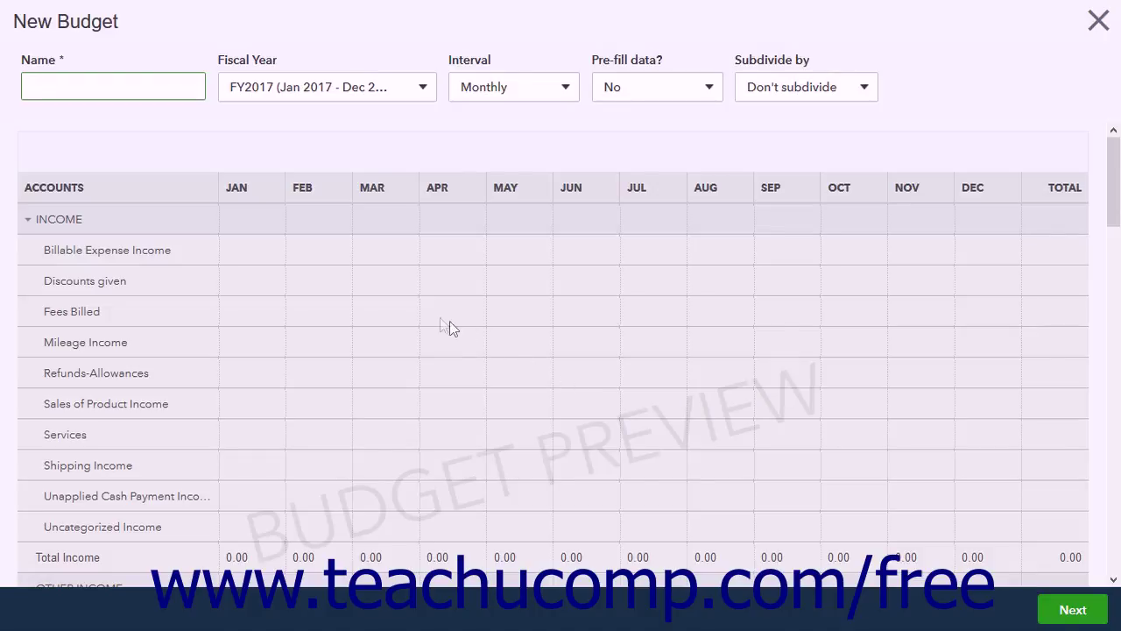
left_click(153, 88)
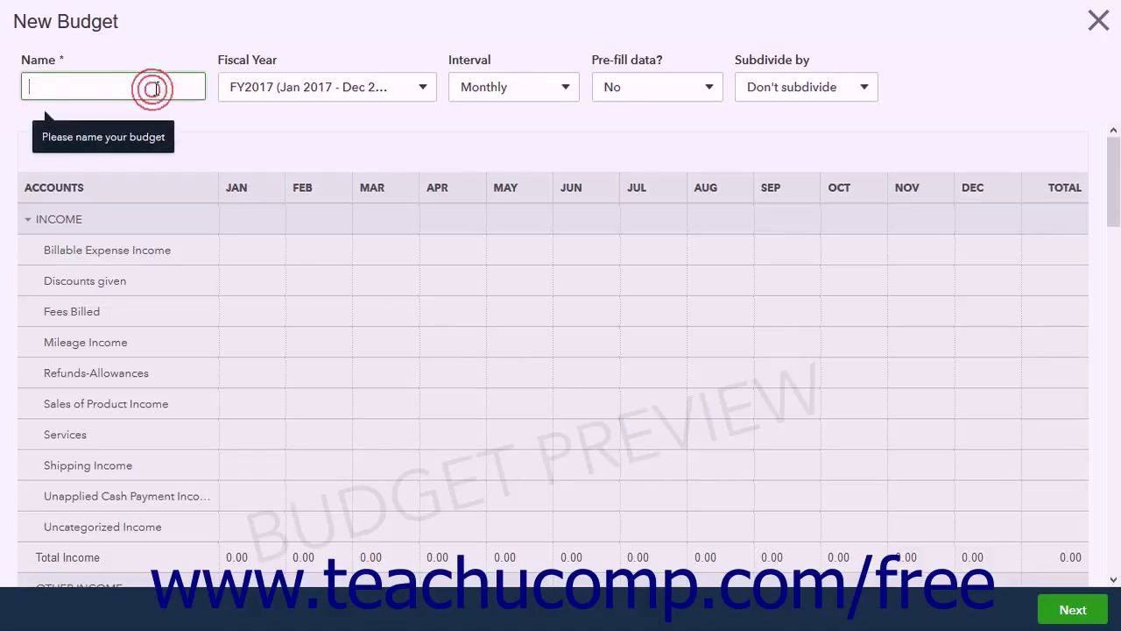
type("Budget for FY2018")
left_click(422, 89)
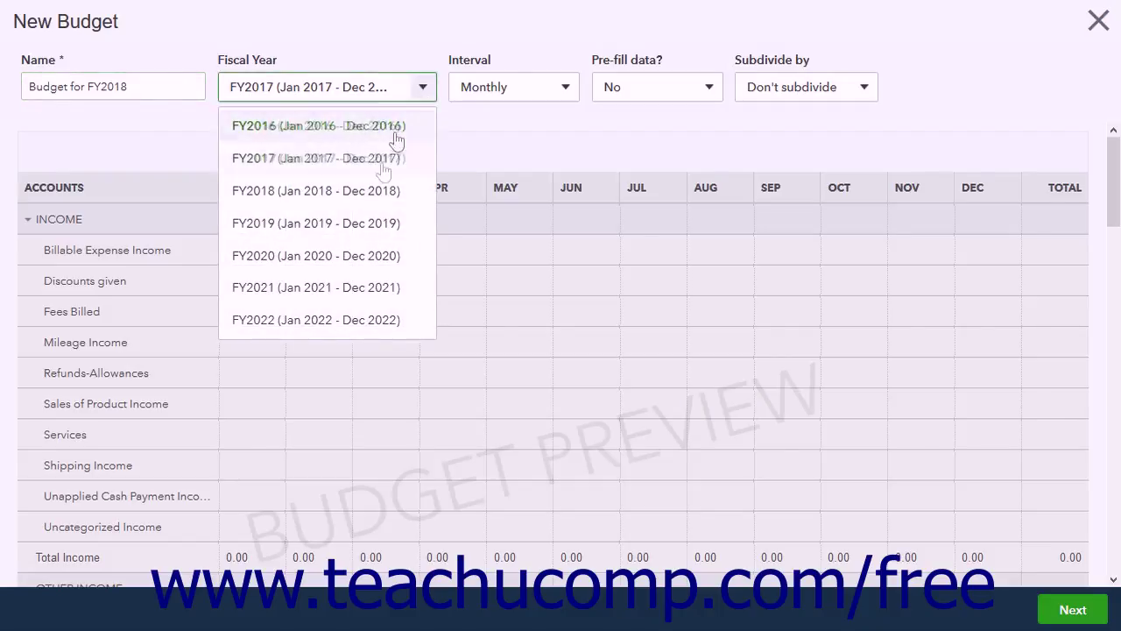
left_click(369, 197)
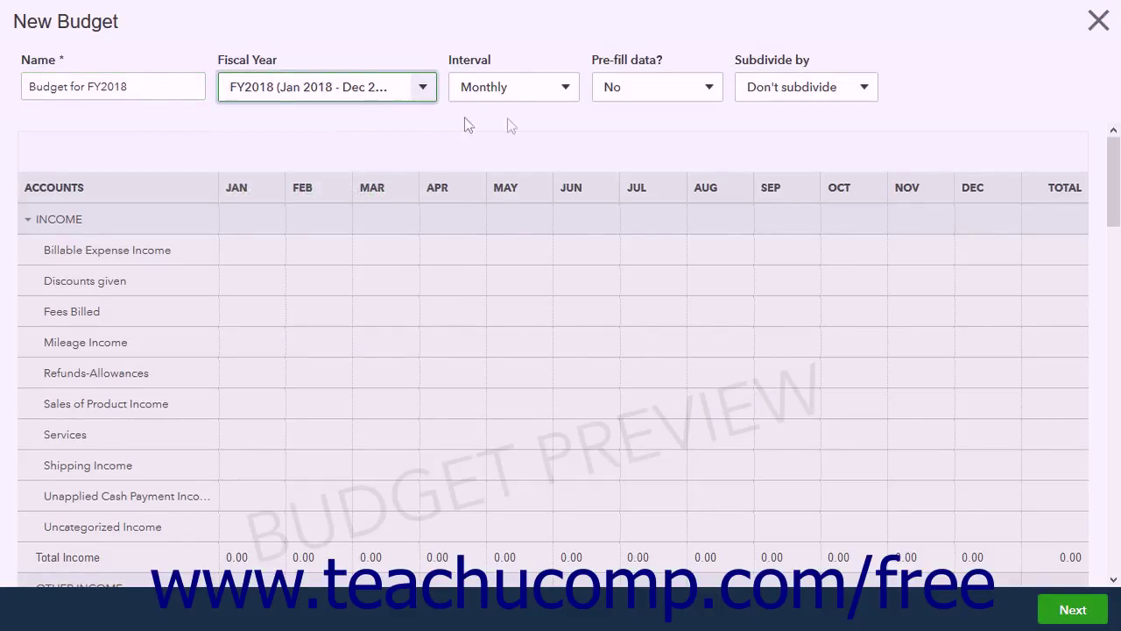
left_click(564, 91)
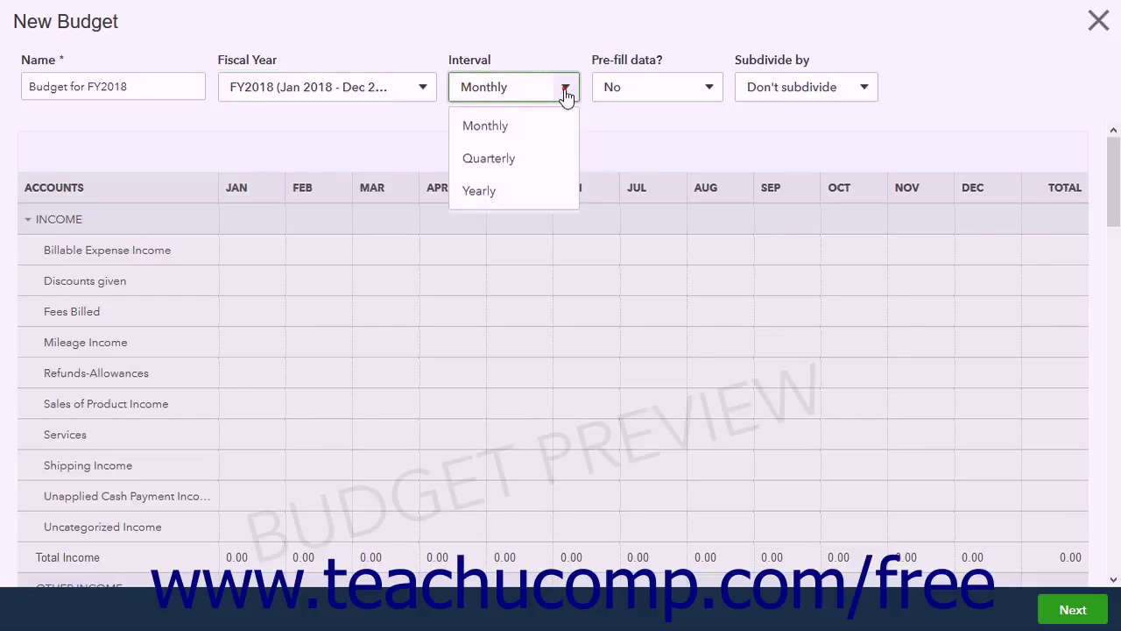
left_click(565, 91)
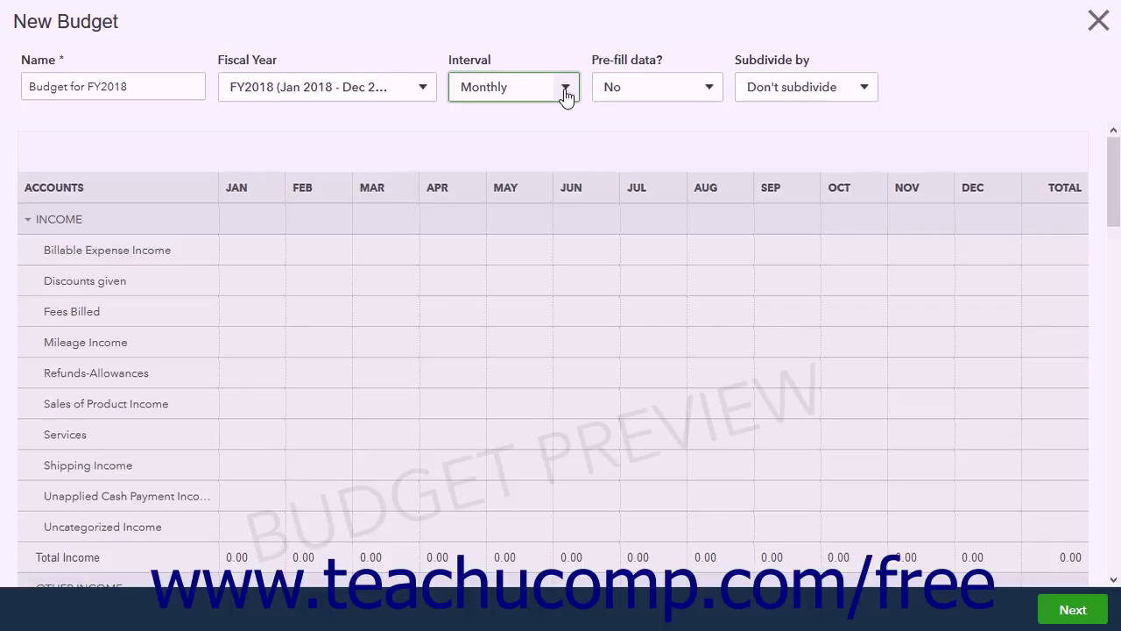
left_click(709, 91)
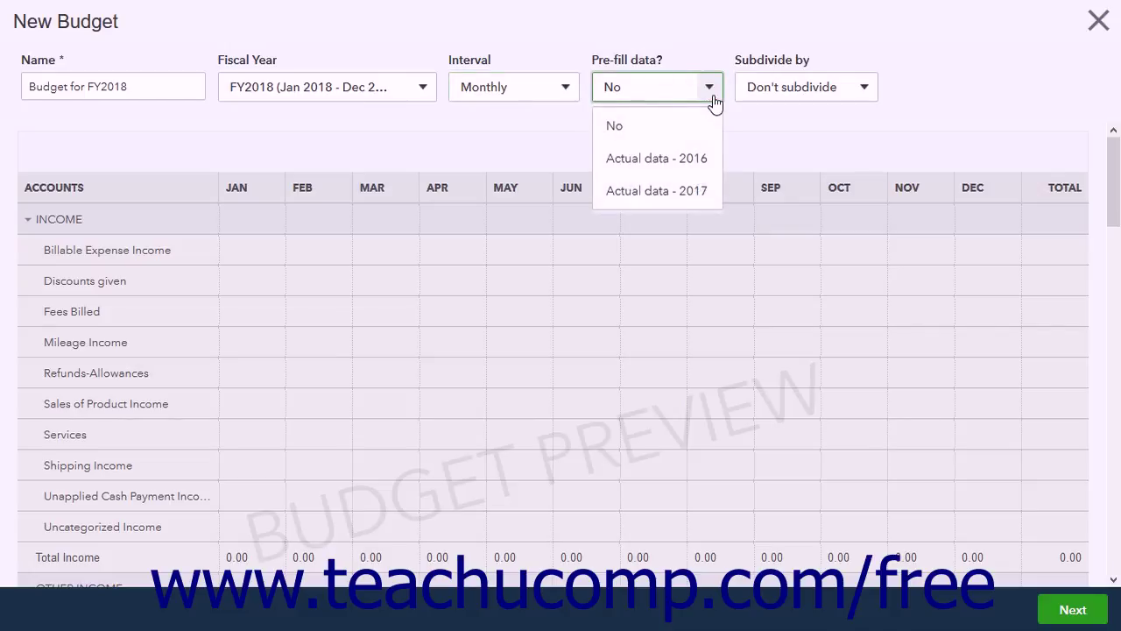
left_click(711, 93)
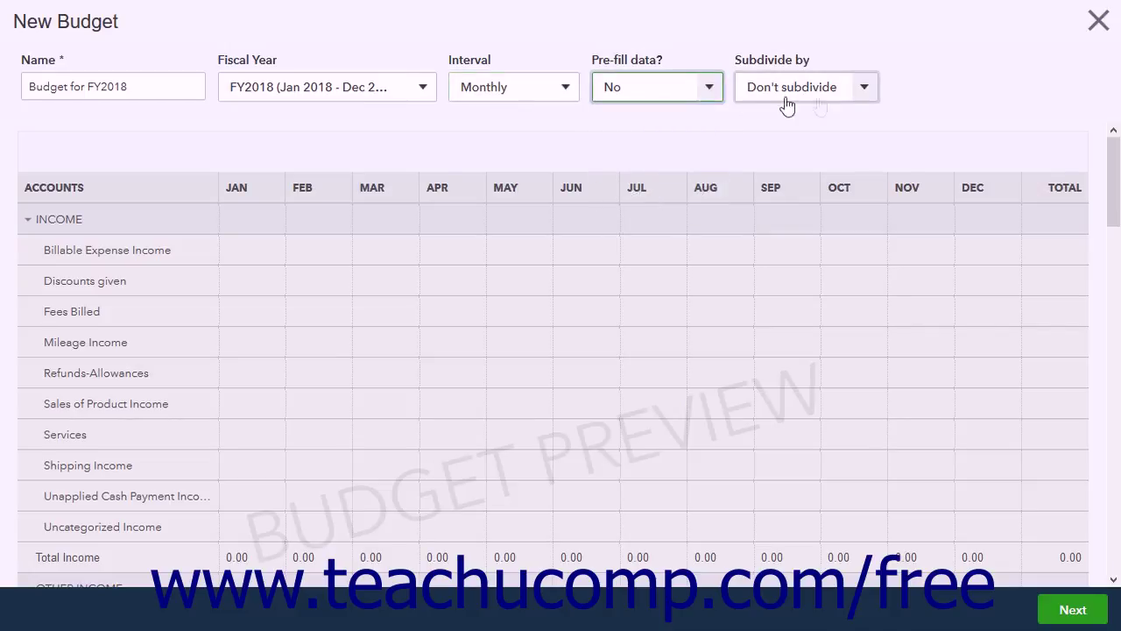
left_click(865, 93)
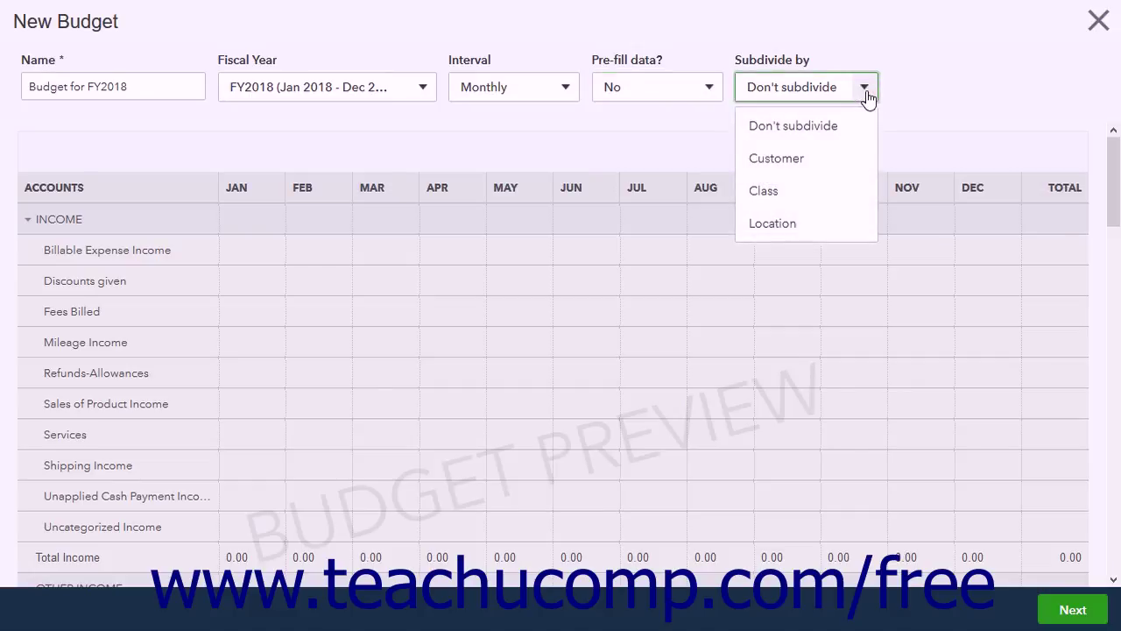
left_click(816, 191)
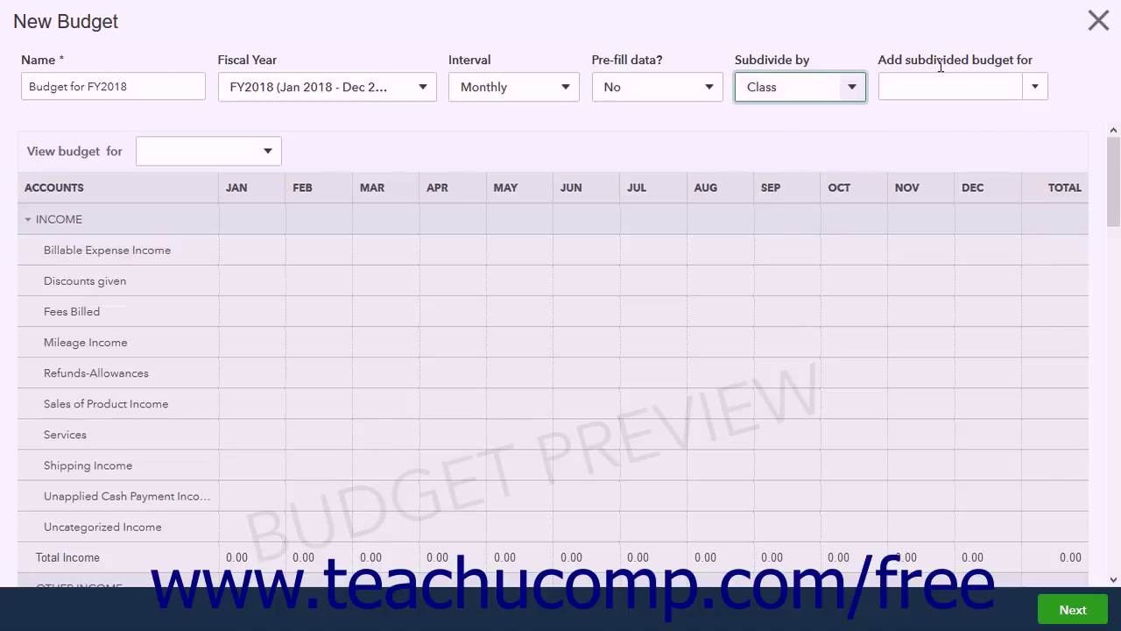
left_click(1032, 88)
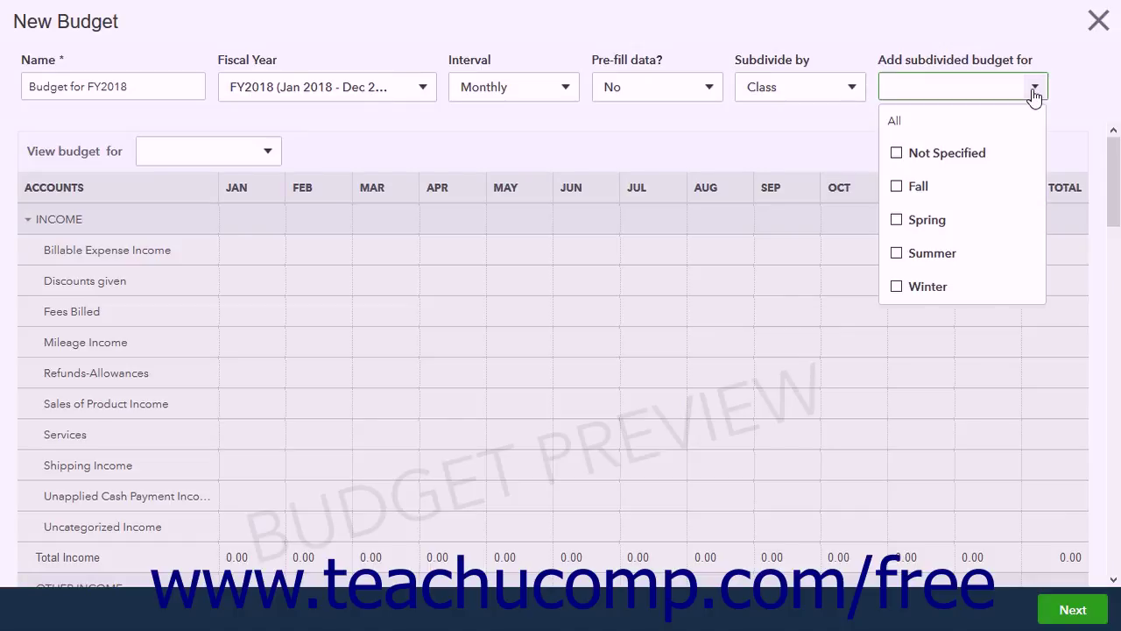
left_click(955, 130)
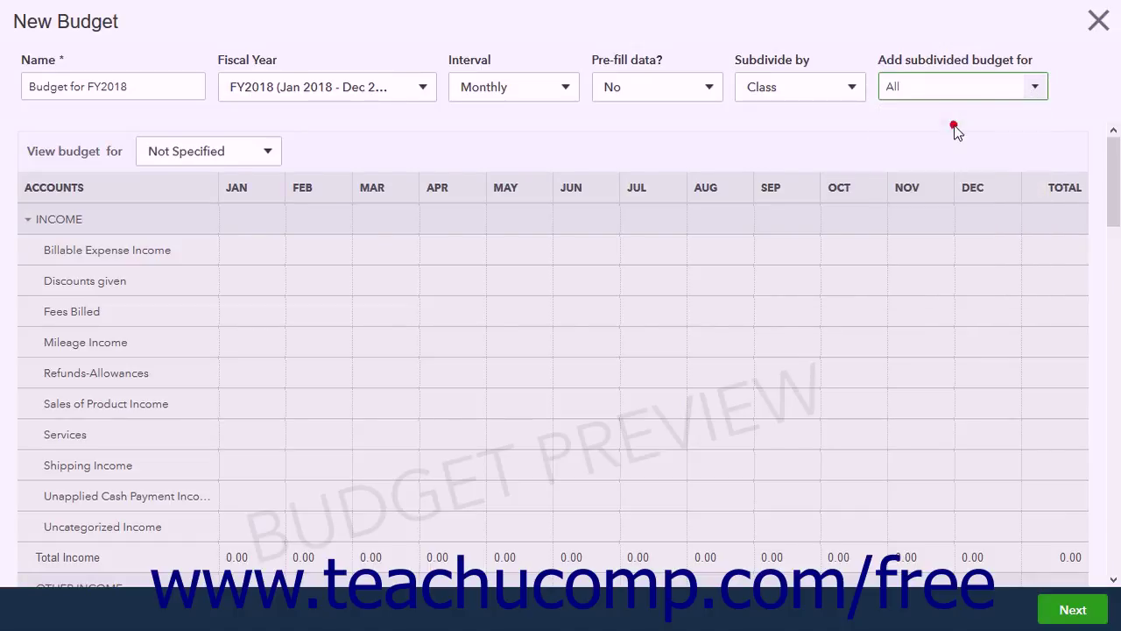
left_click(269, 153)
left_click(268, 153)
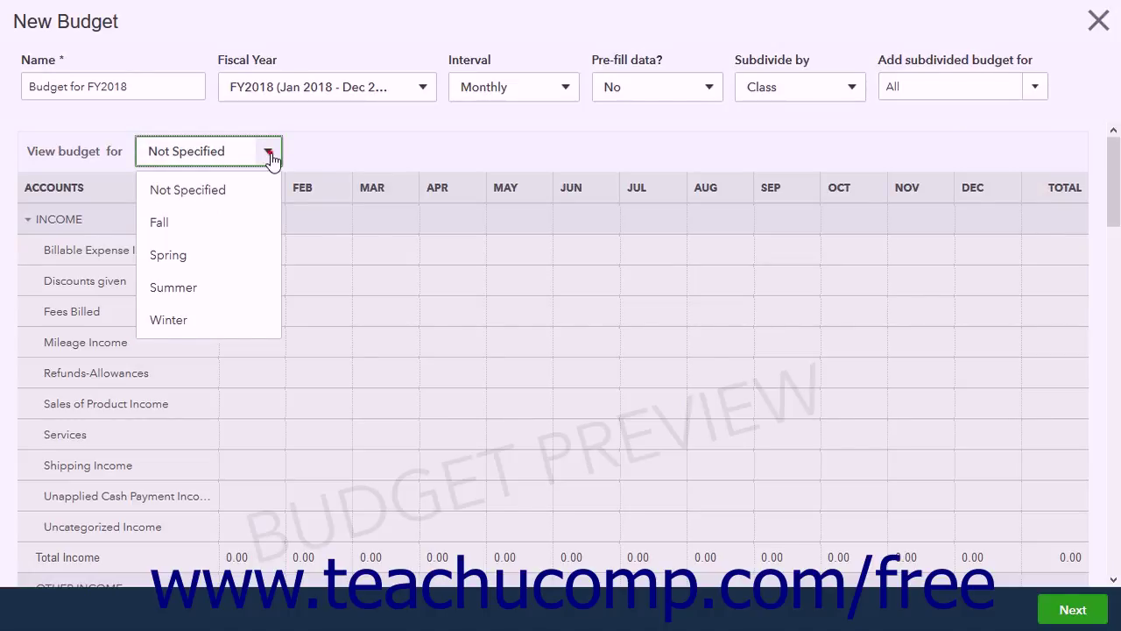
left_click(269, 153)
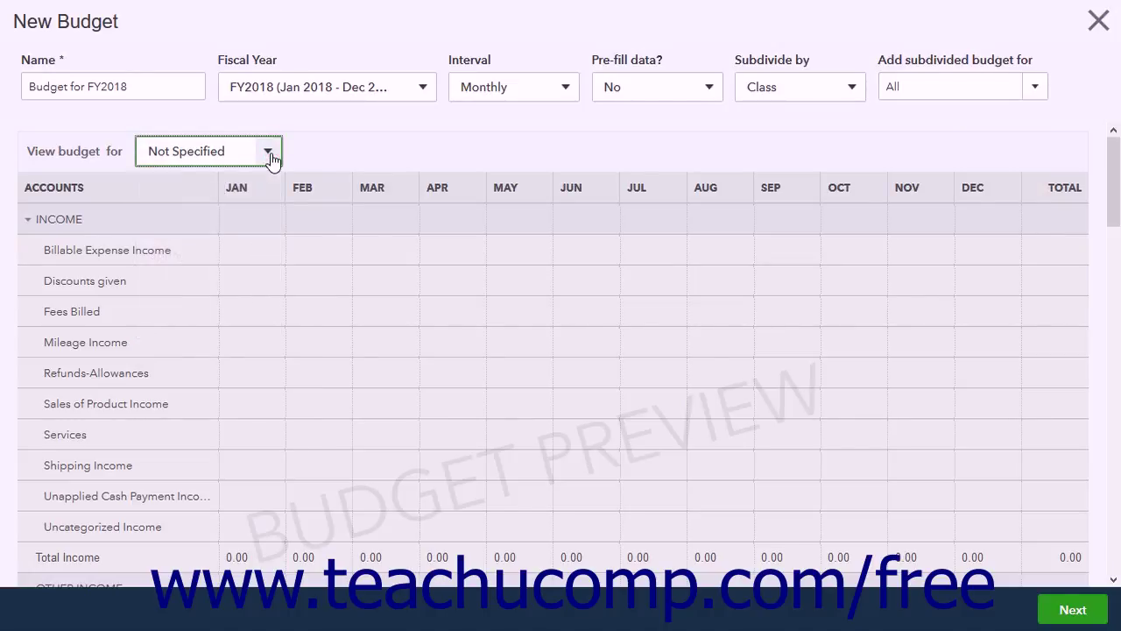
left_click(853, 87)
left_click(830, 137)
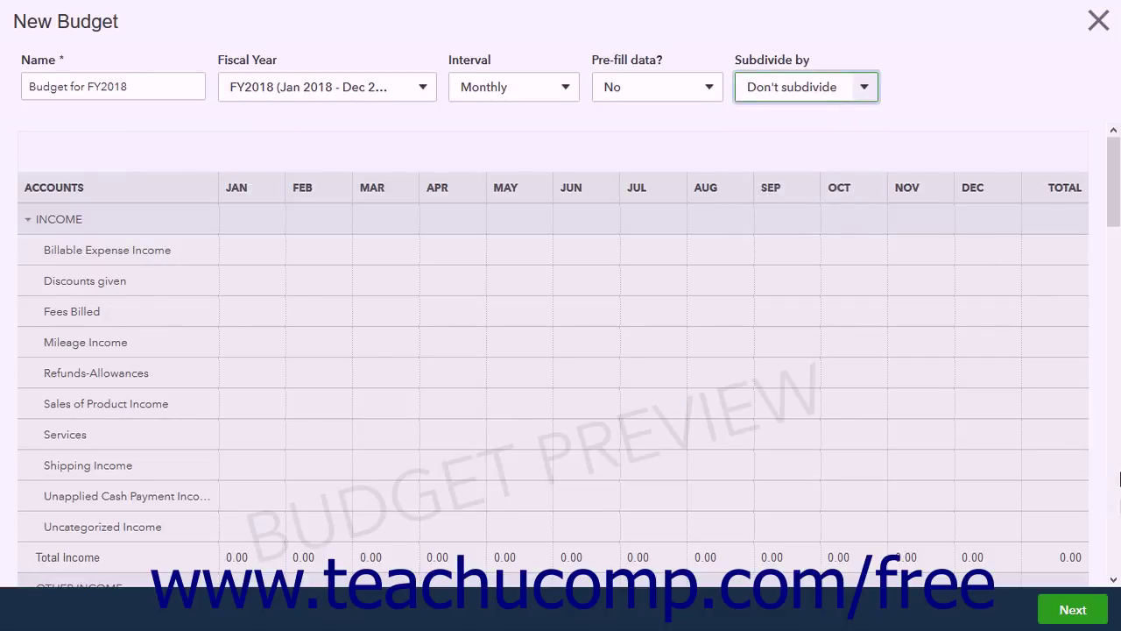
Enter Services amounts 10,000, 11,000 and 15,000, copying 15,000 across the remaining months.
left_click(1080, 611)
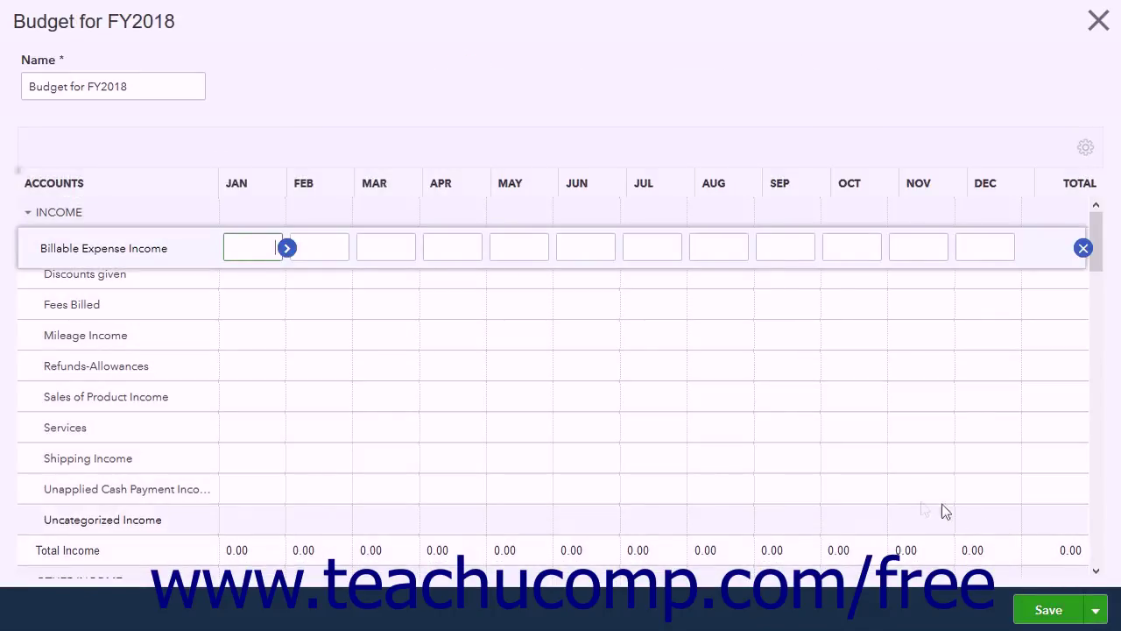
left_click(265, 430)
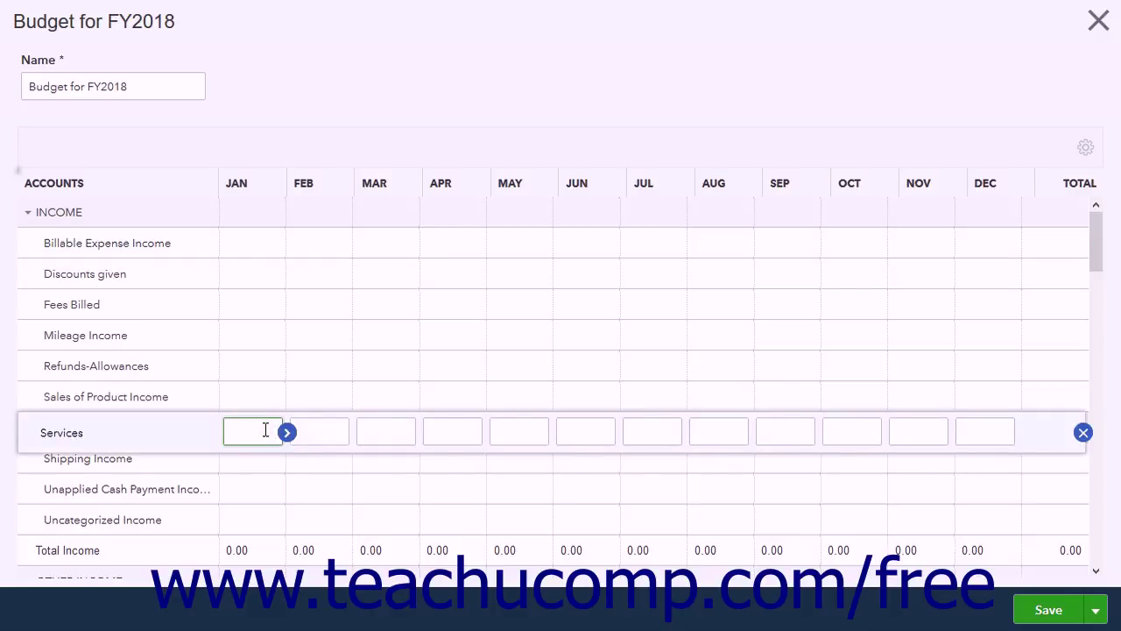
type("10,000")
key("Tab")
type("11000")
key("Tab")
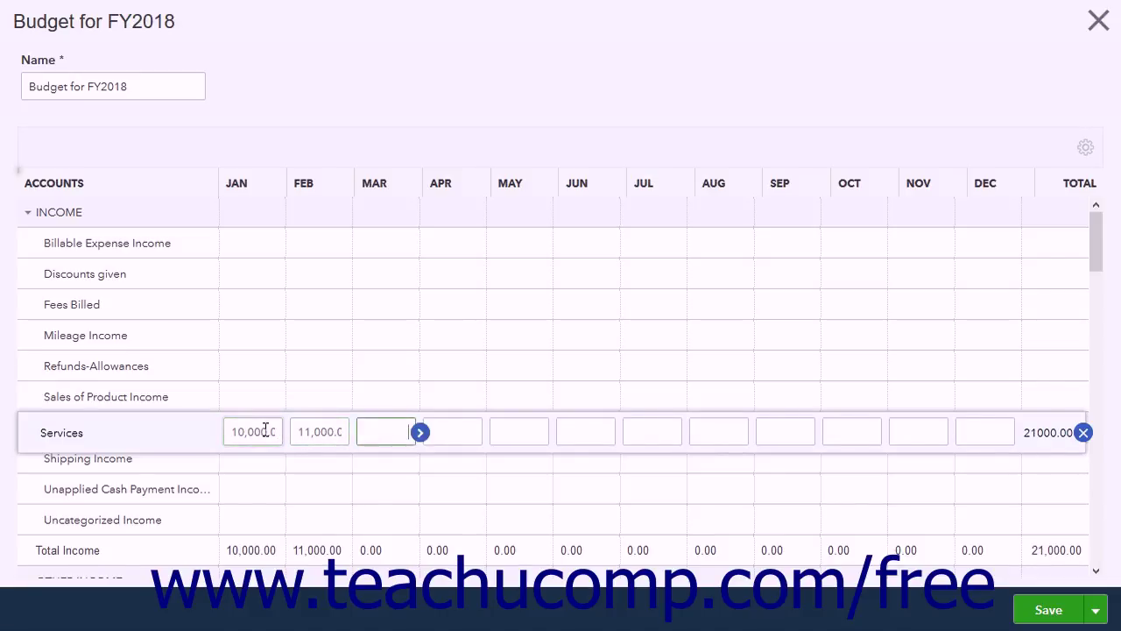
type("150000.0")
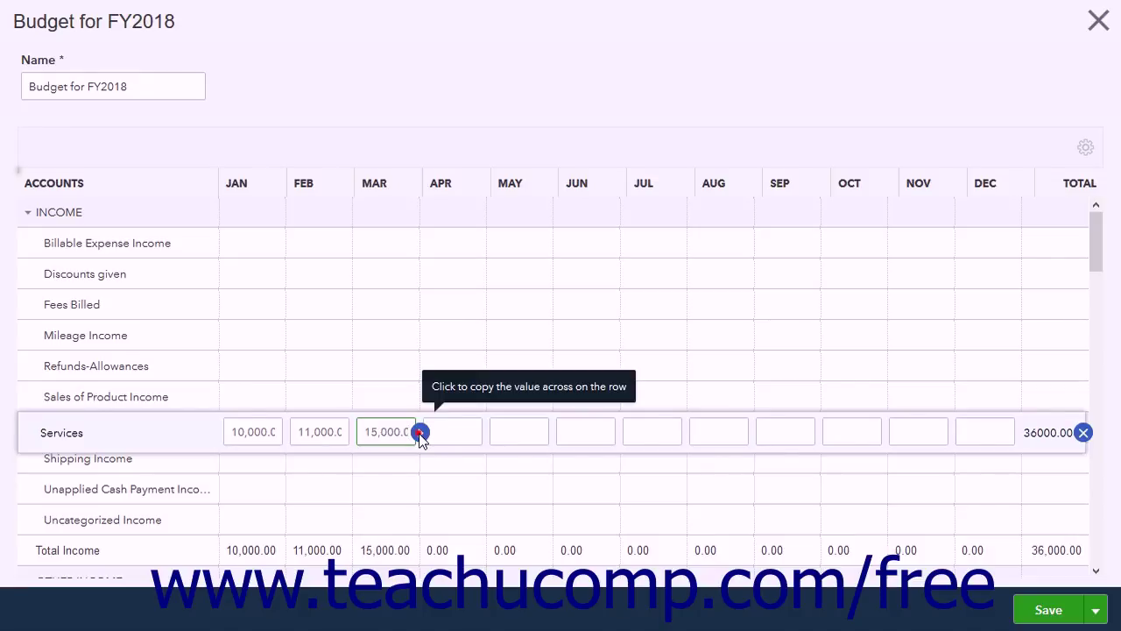
left_click(421, 432)
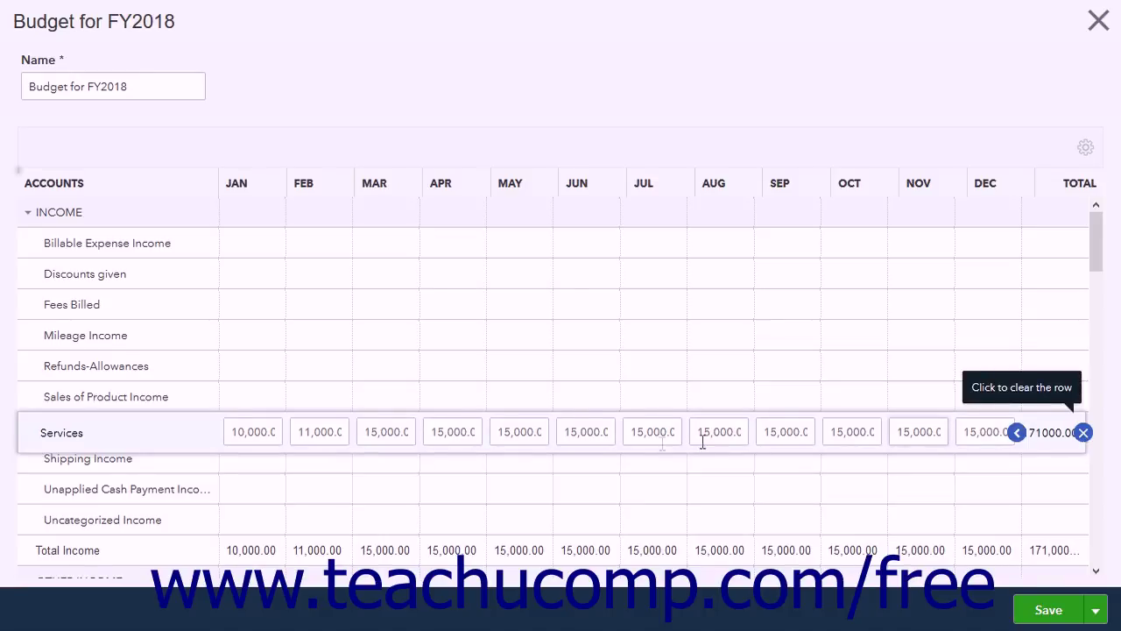
Enter 2,500 for Cost of Goods Sold and copy it across every month.
scroll(506, 468, "down", 3)
left_click(251, 487)
type("2500")
left_click(287, 486)
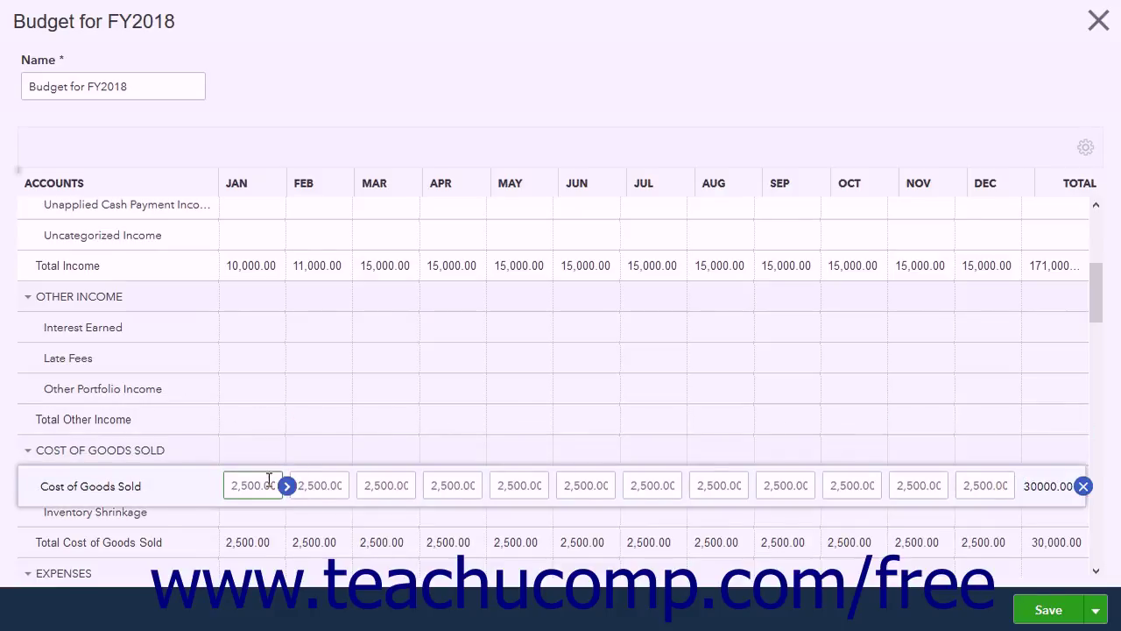
left_click(1095, 609)
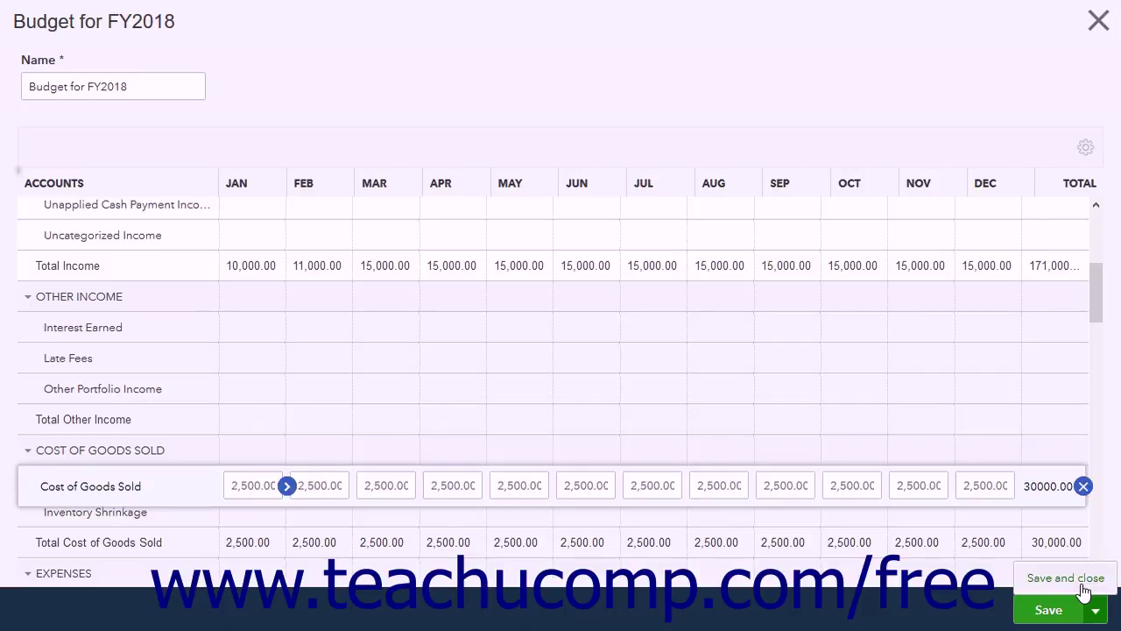
Save and close Budget for FY2018, then view its actions on the Budgets page.
left_click(1084, 587)
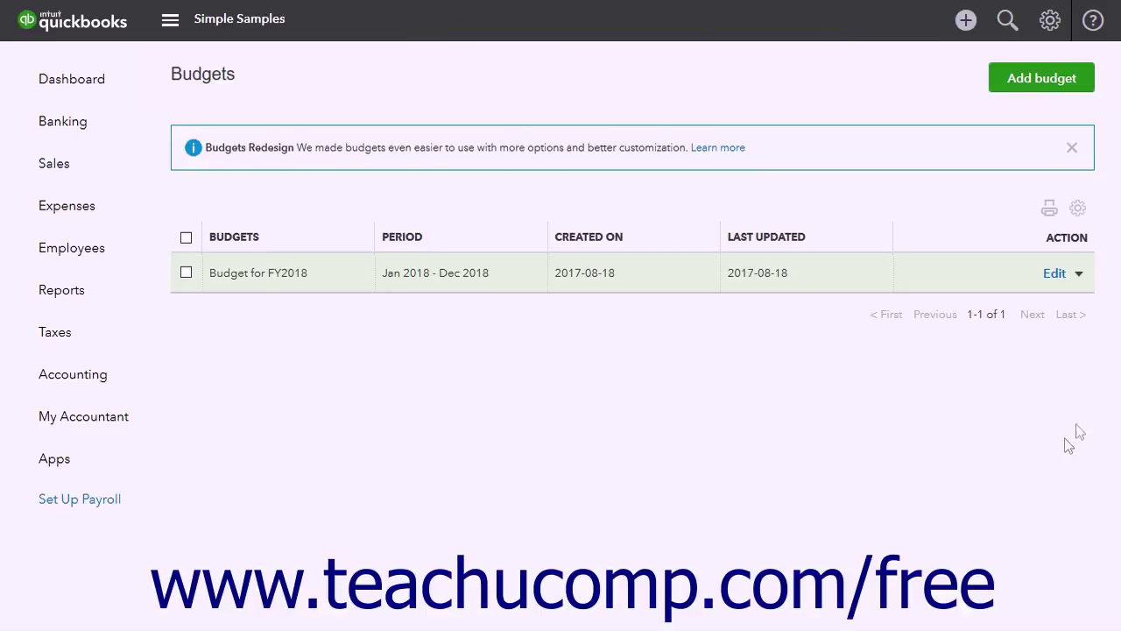
left_click(1077, 275)
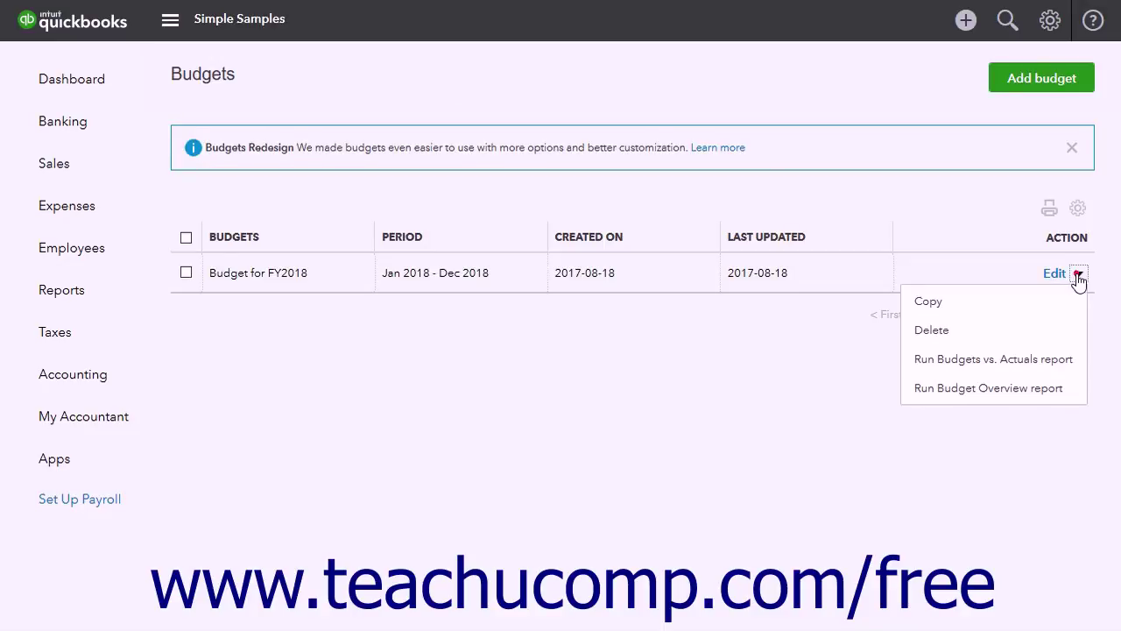